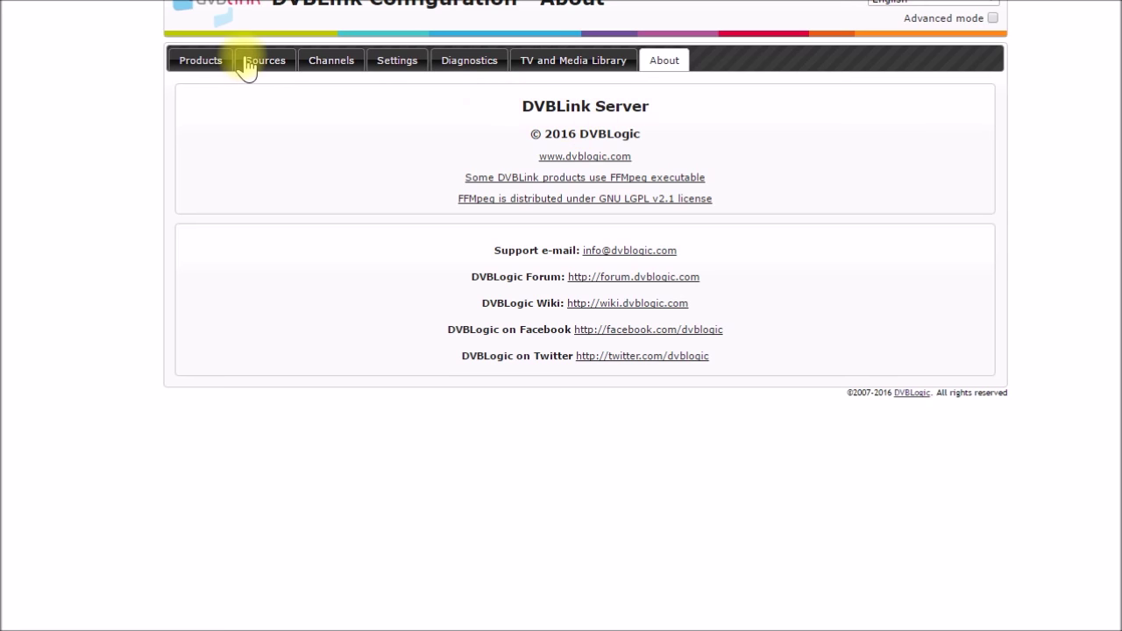
- View the DVBLink Products page, and switch to the DSM Control Panel's Info Center to check the system information
click(191, 61)
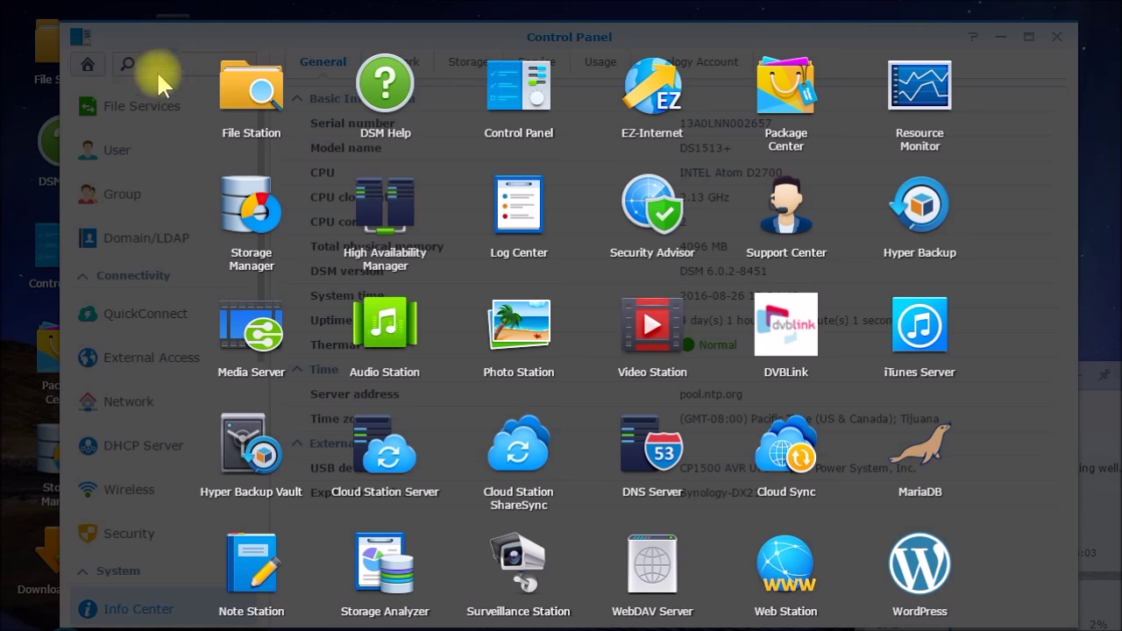
click(43, 263)
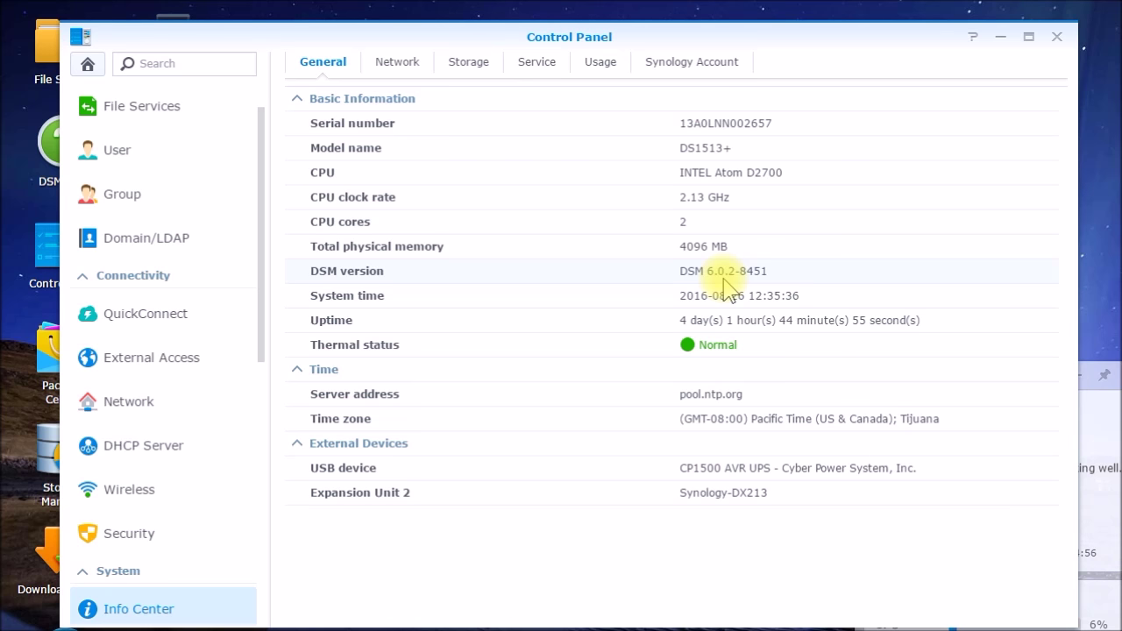
- Open Media Server and review its DMA Compatibility, Browsing Settings and General Settings pages
click(66, 4)
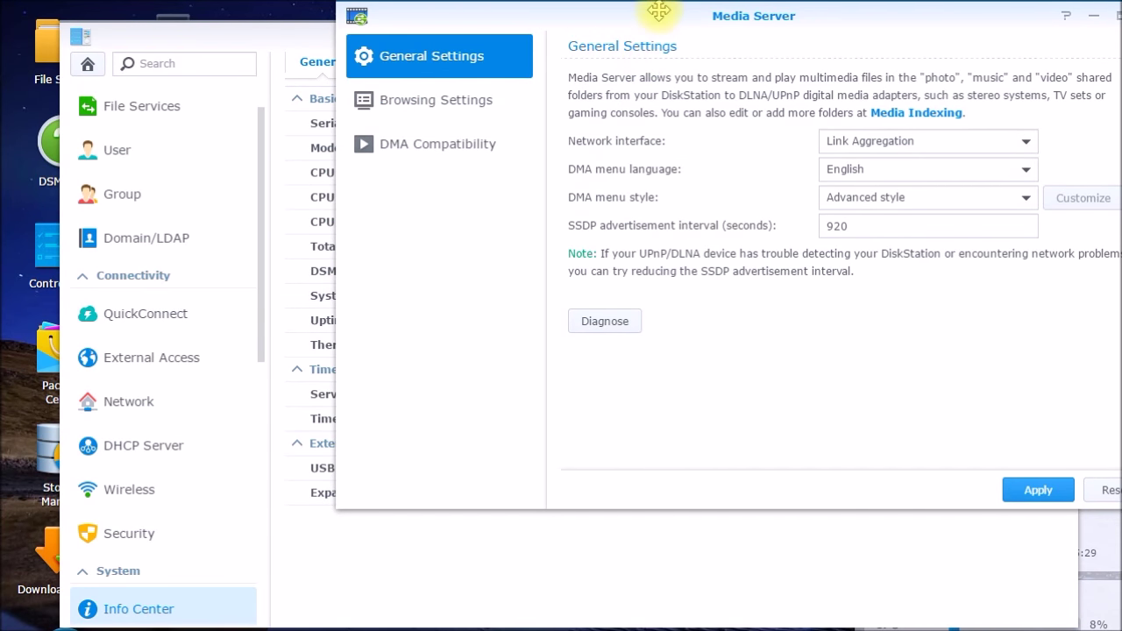
drag(612, 35, 553, 56)
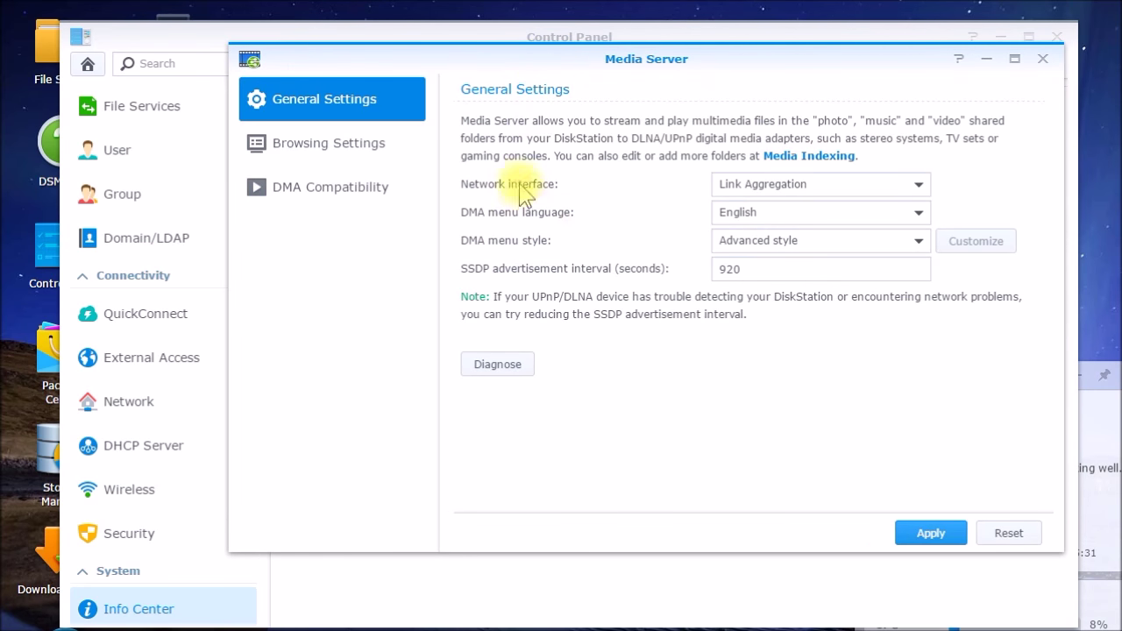
click(353, 200)
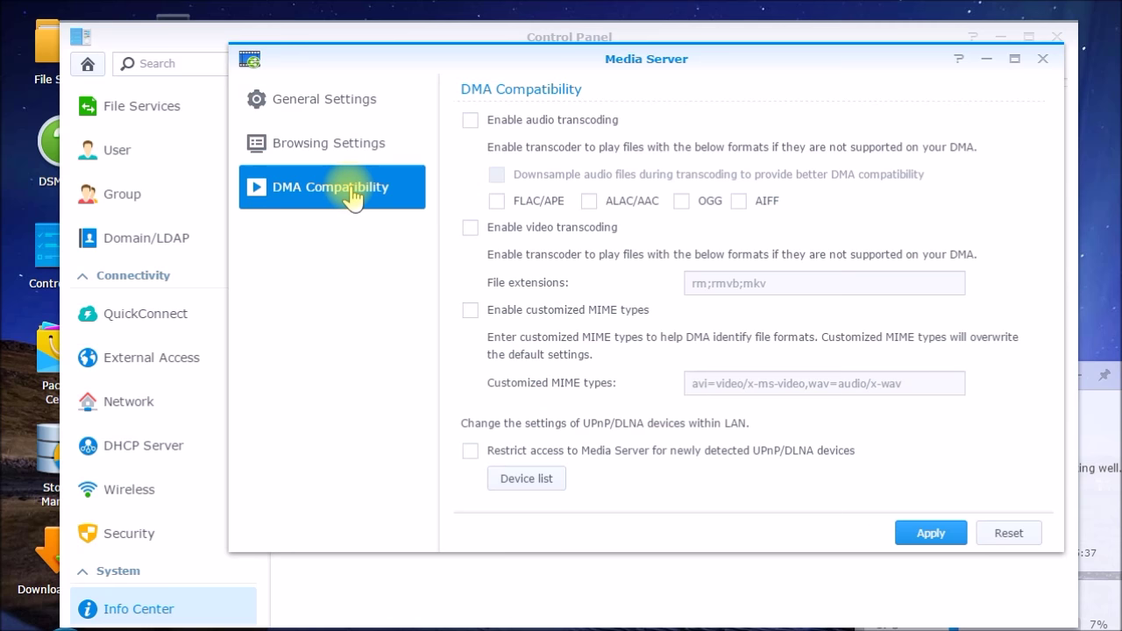
click(355, 158)
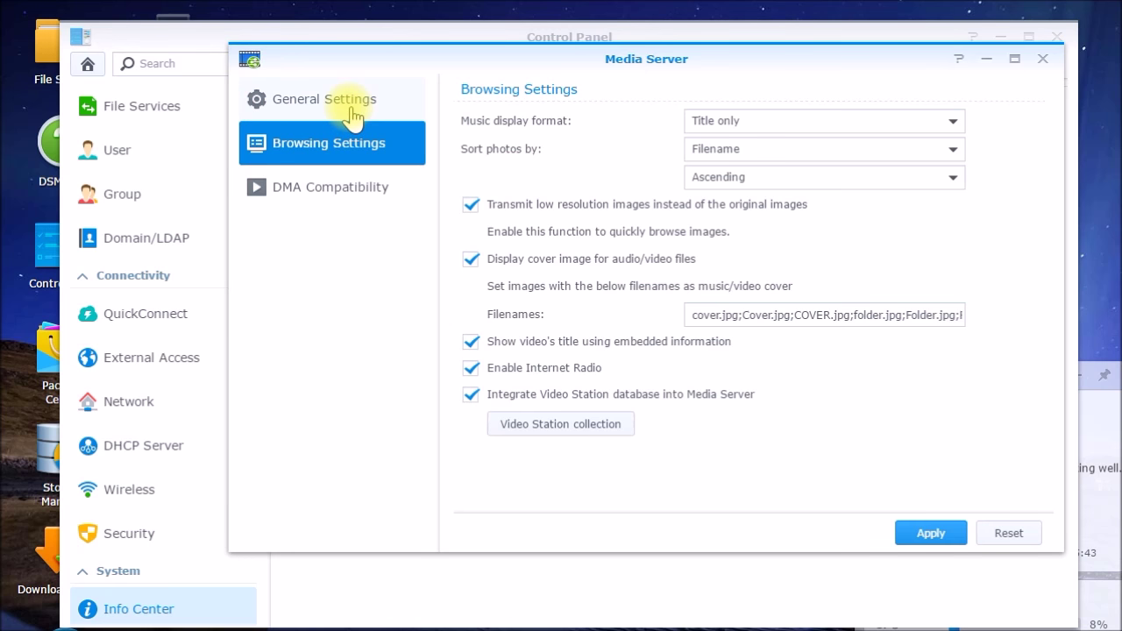
click(355, 114)
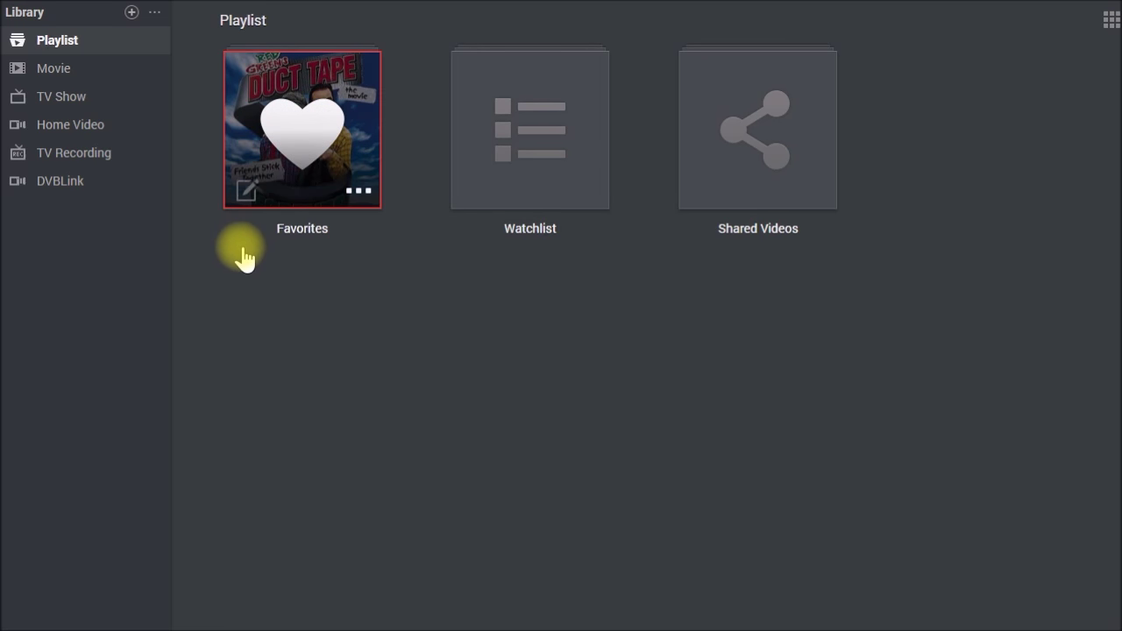
- In Video Station, browse the Movie and TV Show libraries and view the season 3 episode "Condemned of Space" of Lost in Space
click(65, 71)
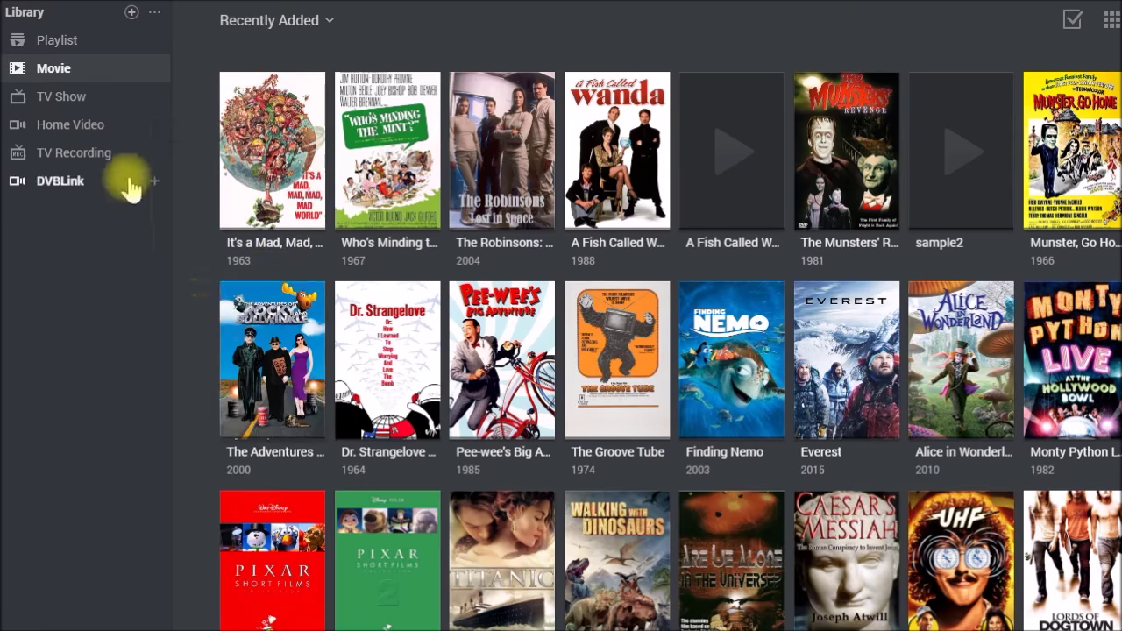
click(64, 104)
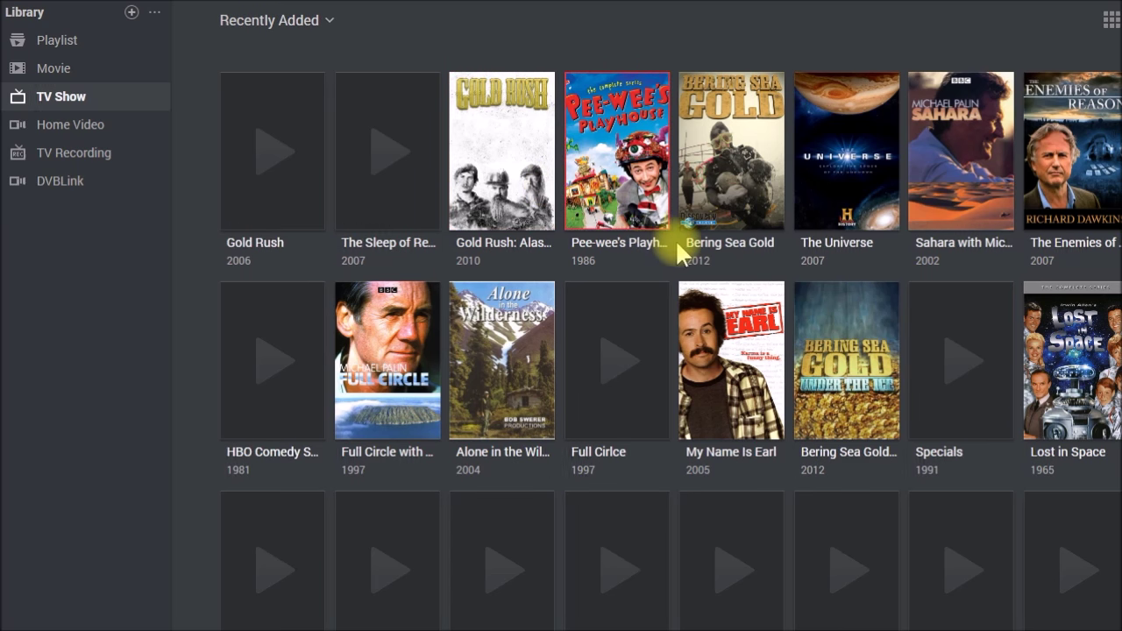
click(1059, 380)
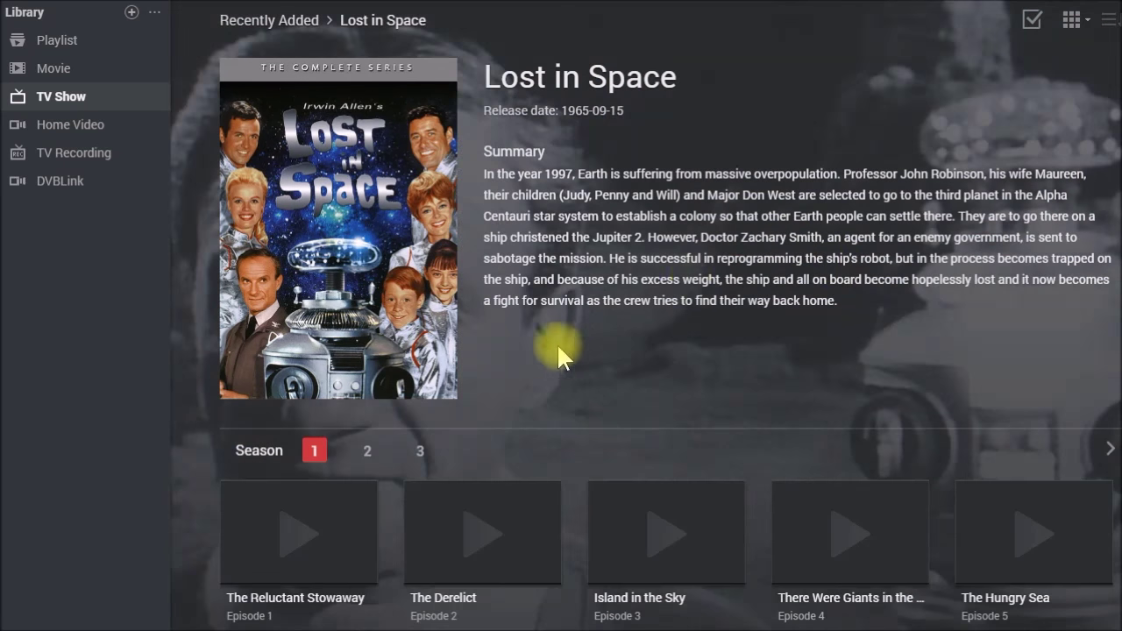
click(367, 451)
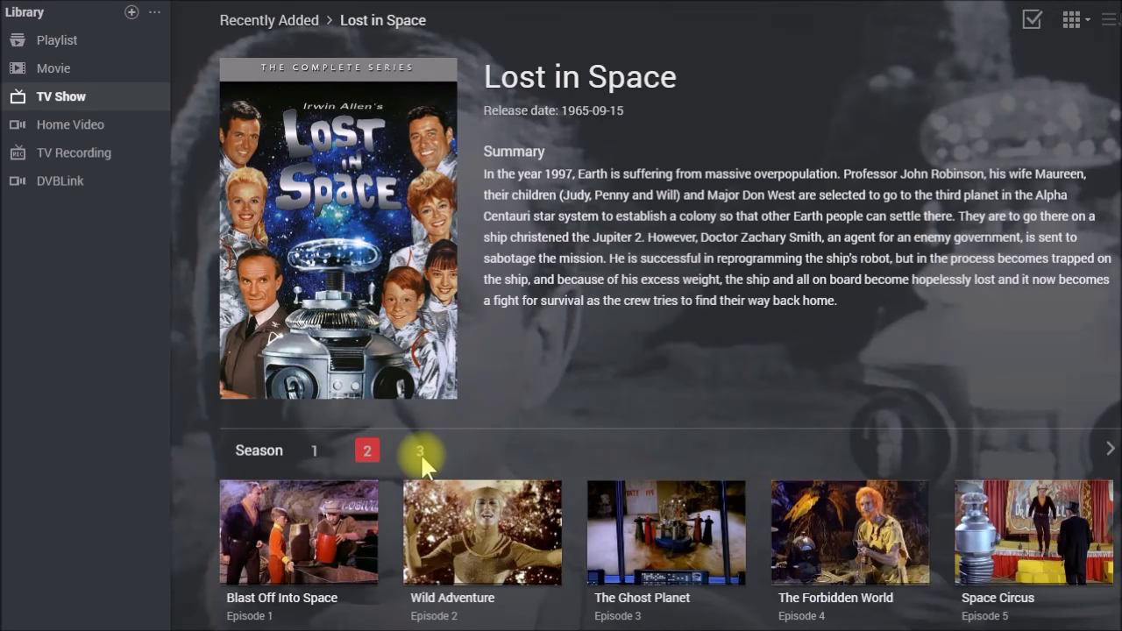
click(420, 452)
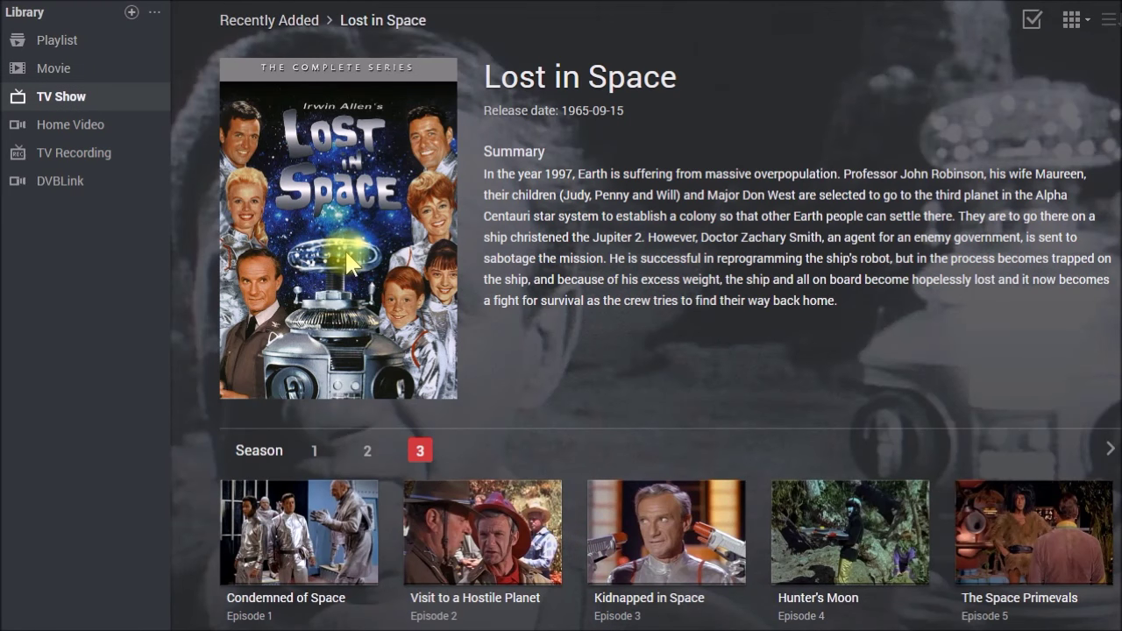
click(319, 510)
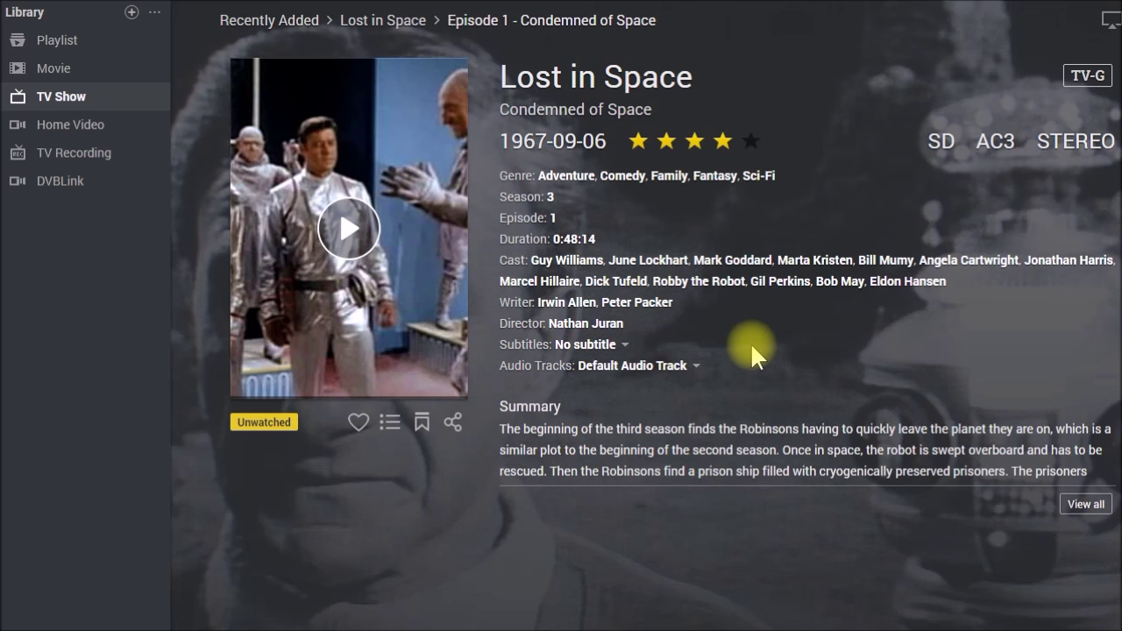
- Look through the Home Video and TV Recording libraries and examine the DTV settings down to the Advanced section
click(93, 130)
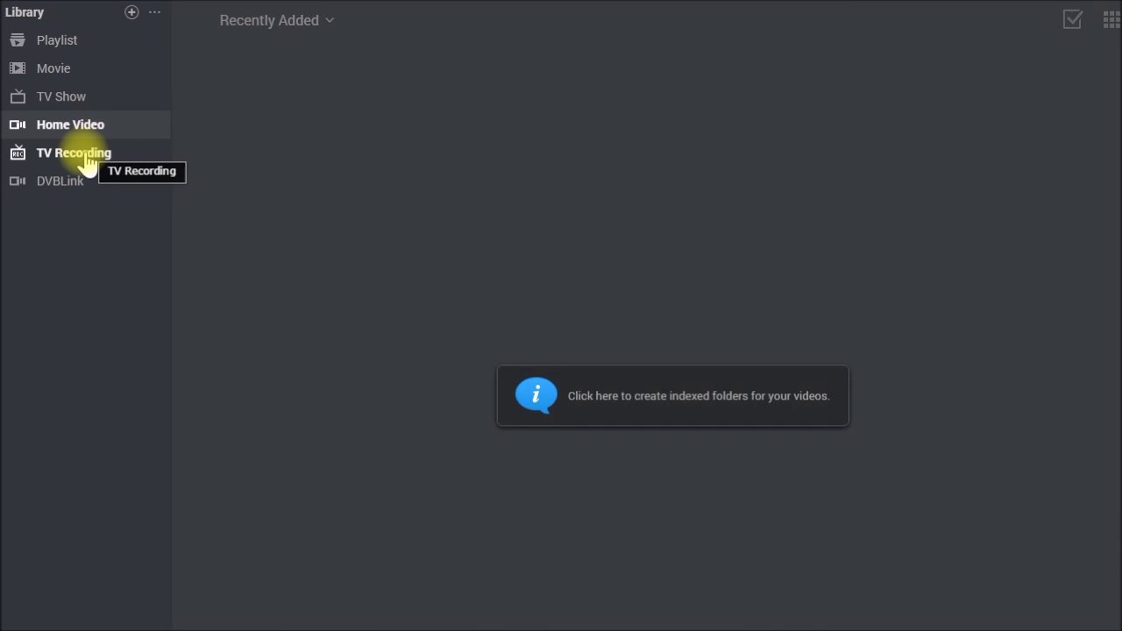
click(87, 157)
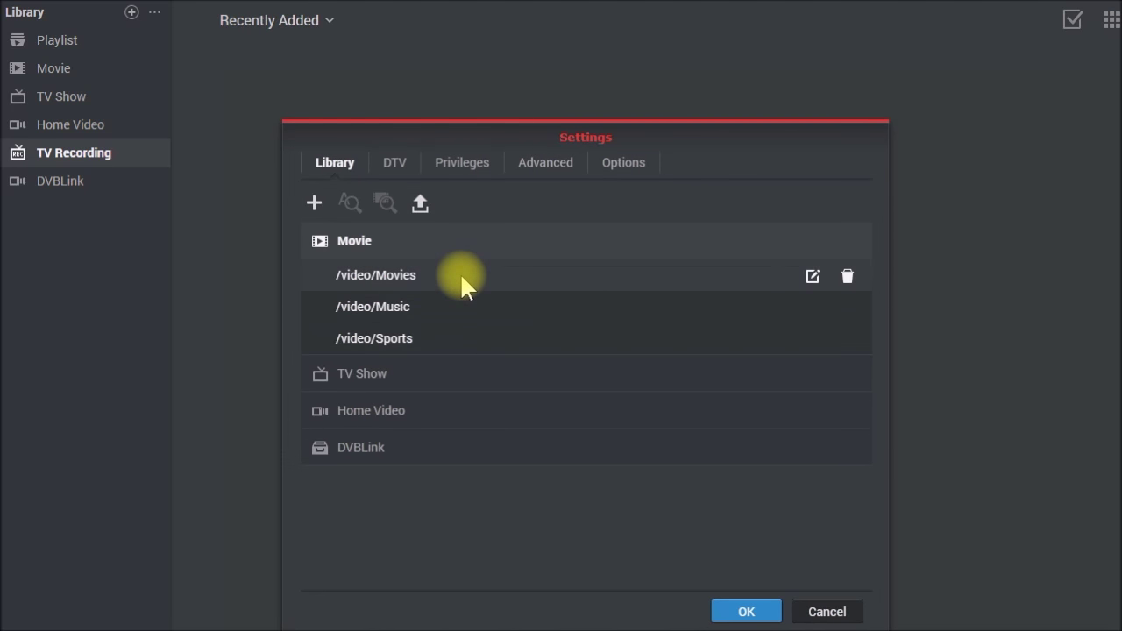
click(395, 166)
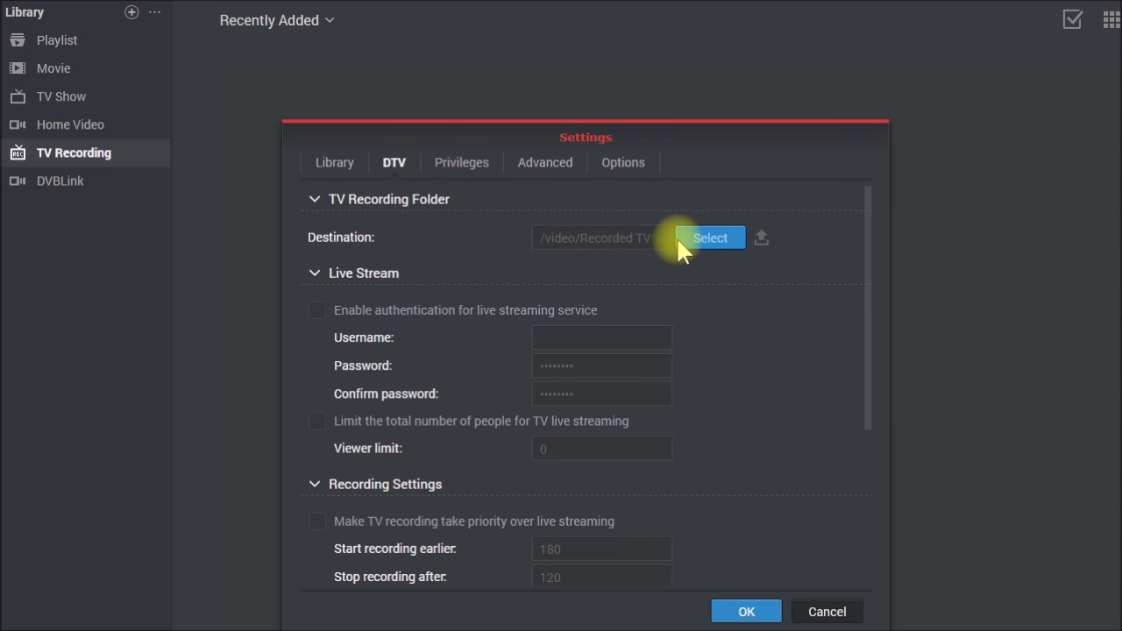
scroll(396, 377, down, 3)
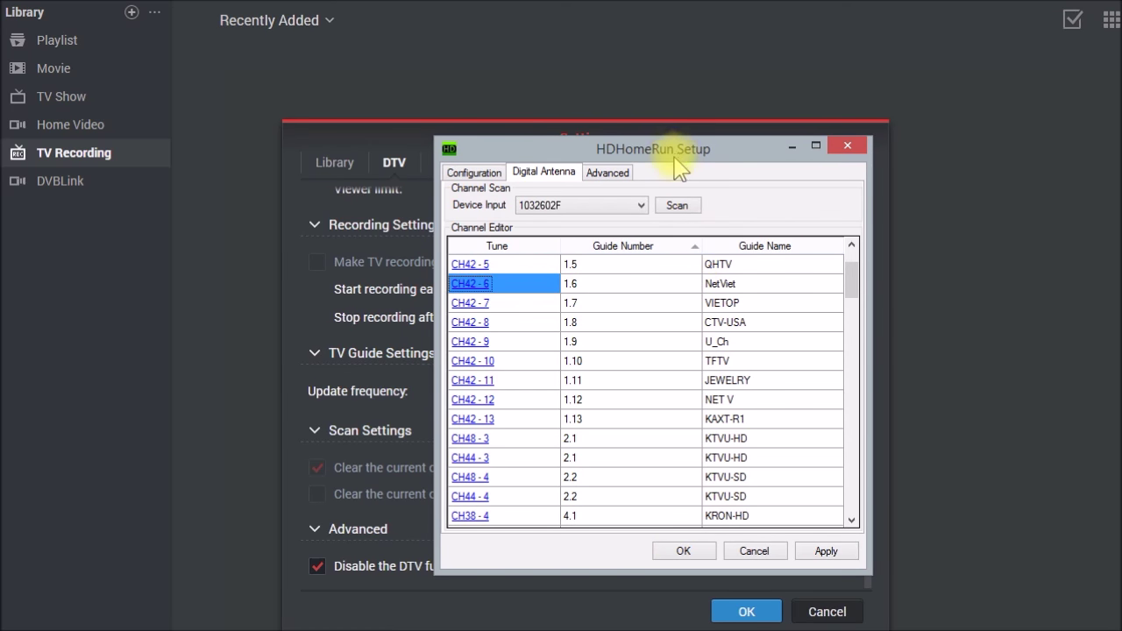
- Move the HDHomeRun Setup window aside to view its Digital Antenna channel list, and minimize it
drag(675, 151, 618, 123)
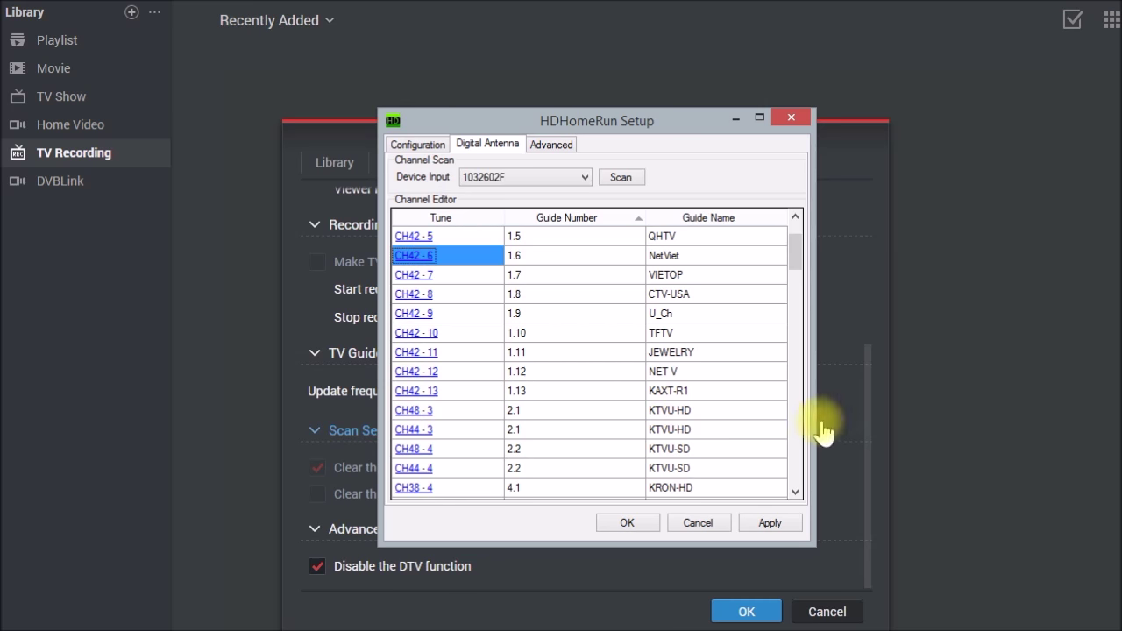
click(733, 118)
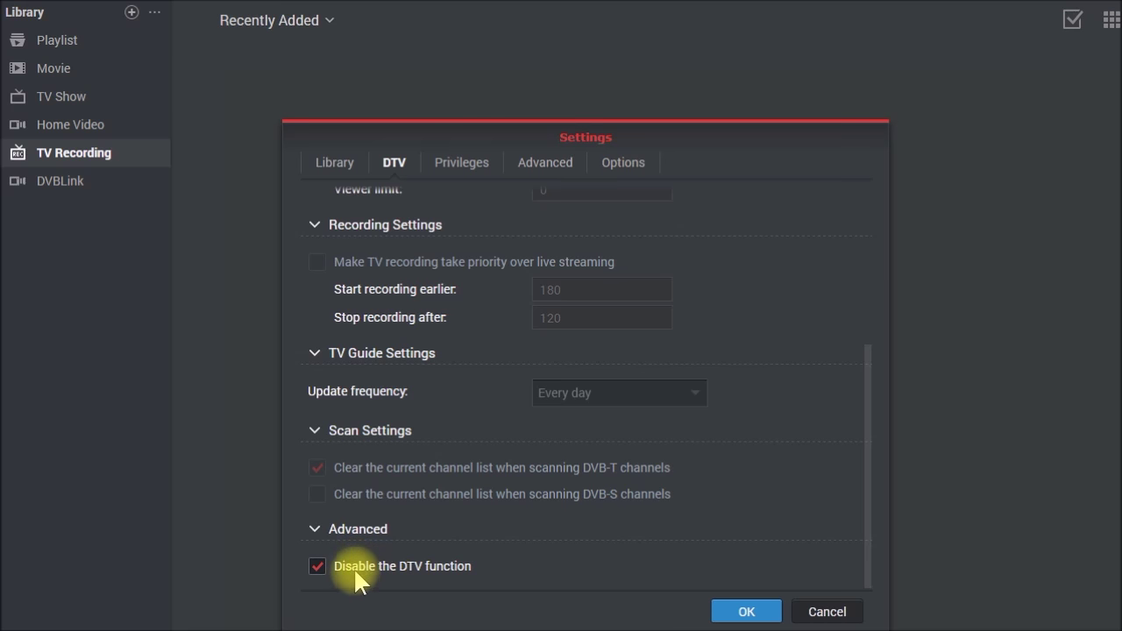
- Collapse and re-expand the Advanced section of the DTV settings, and close the settings without saving
click(353, 528)
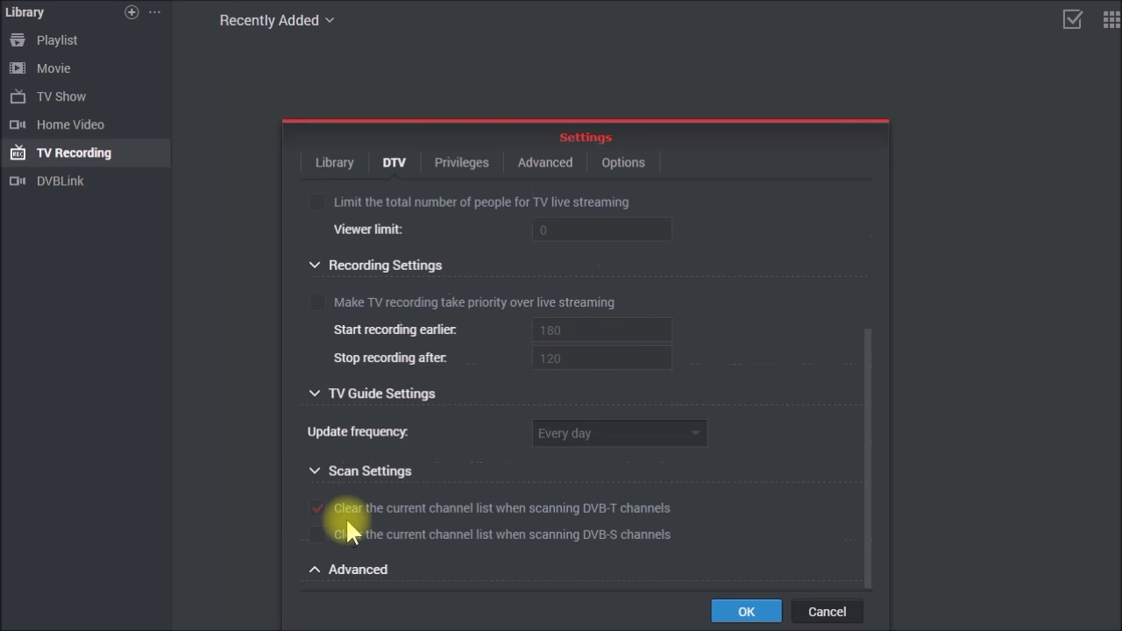
click(343, 572)
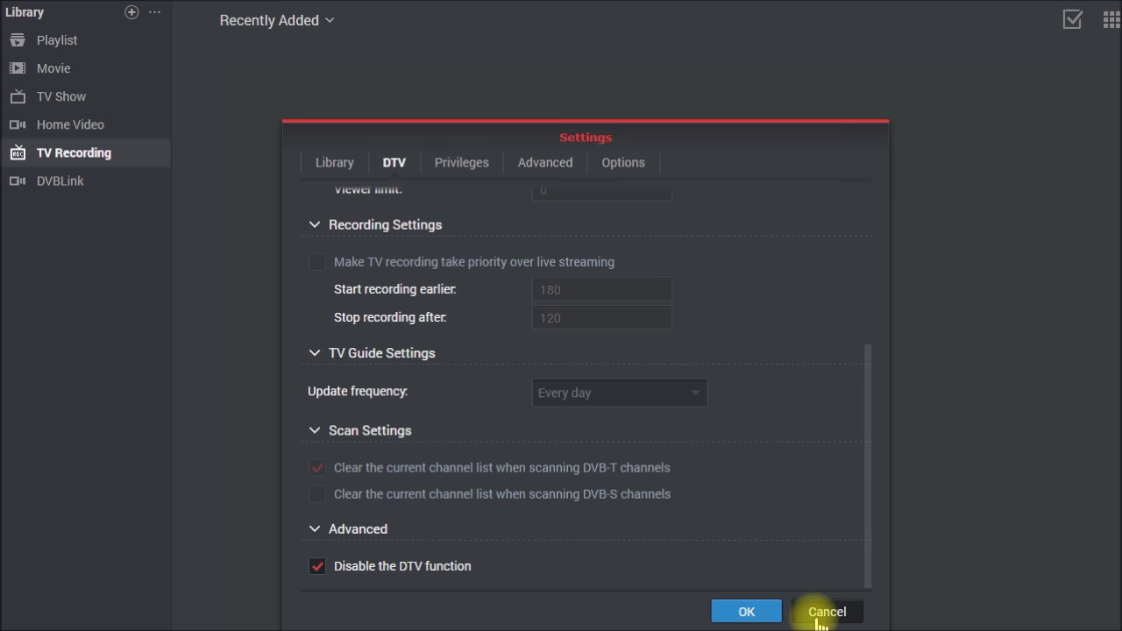
click(818, 614)
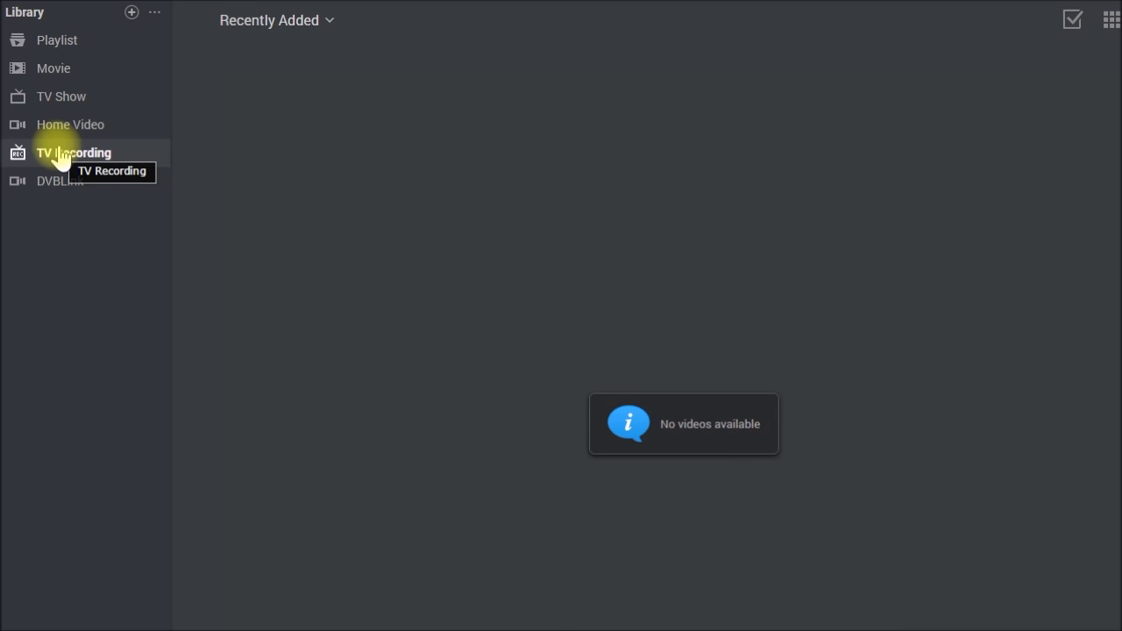
- View the TV Recording library, and browse the recordings in the DVBLink library
click(105, 156)
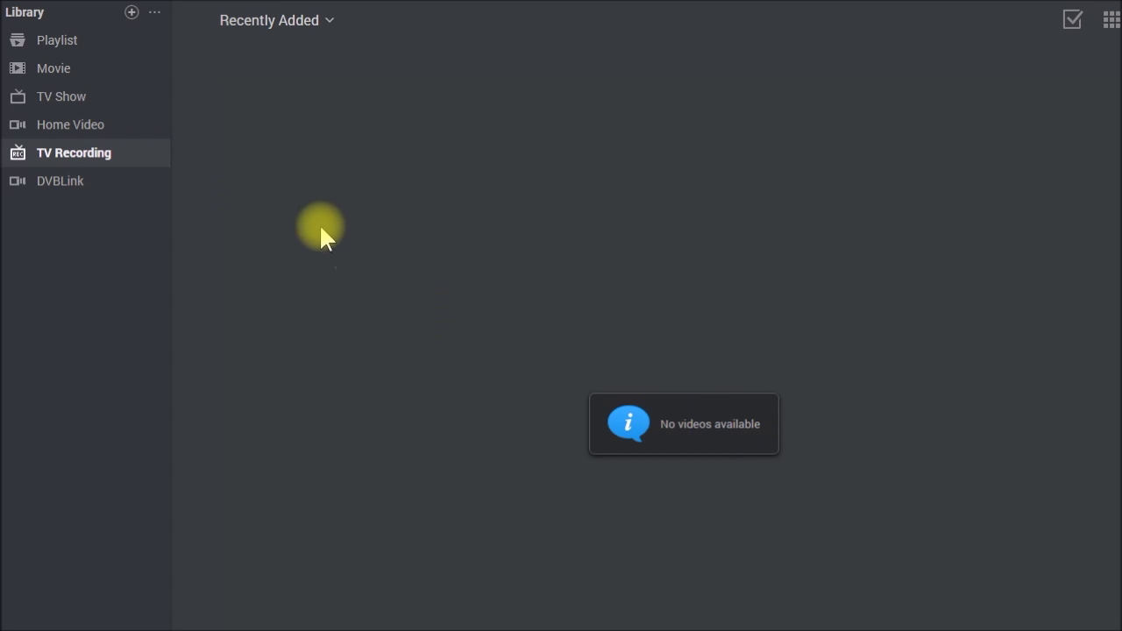
click(61, 184)
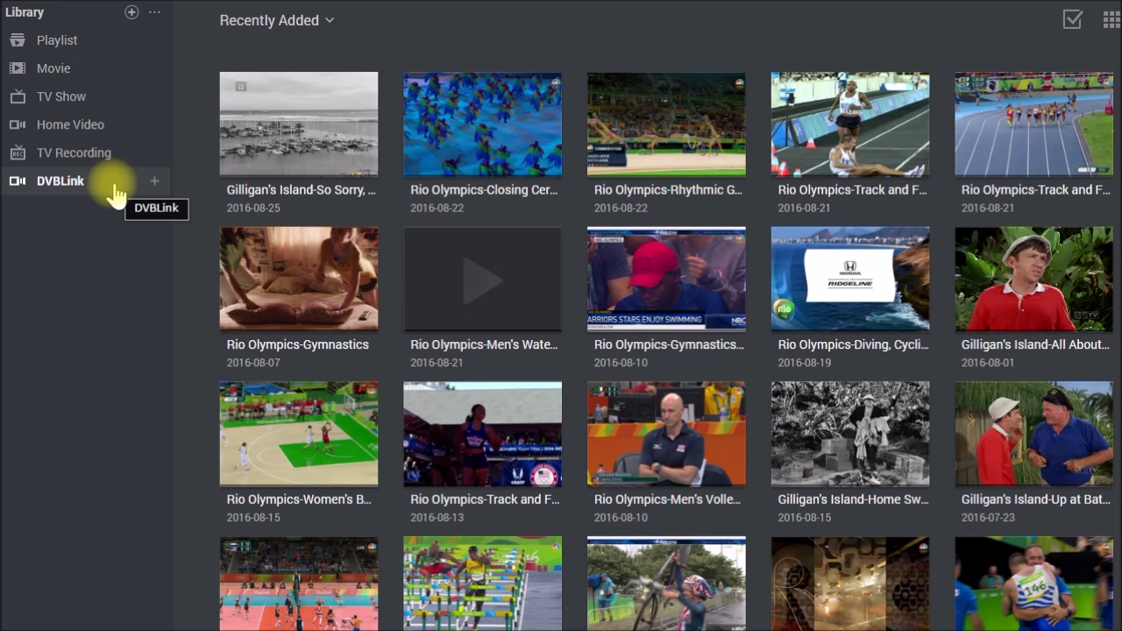
click(82, 191)
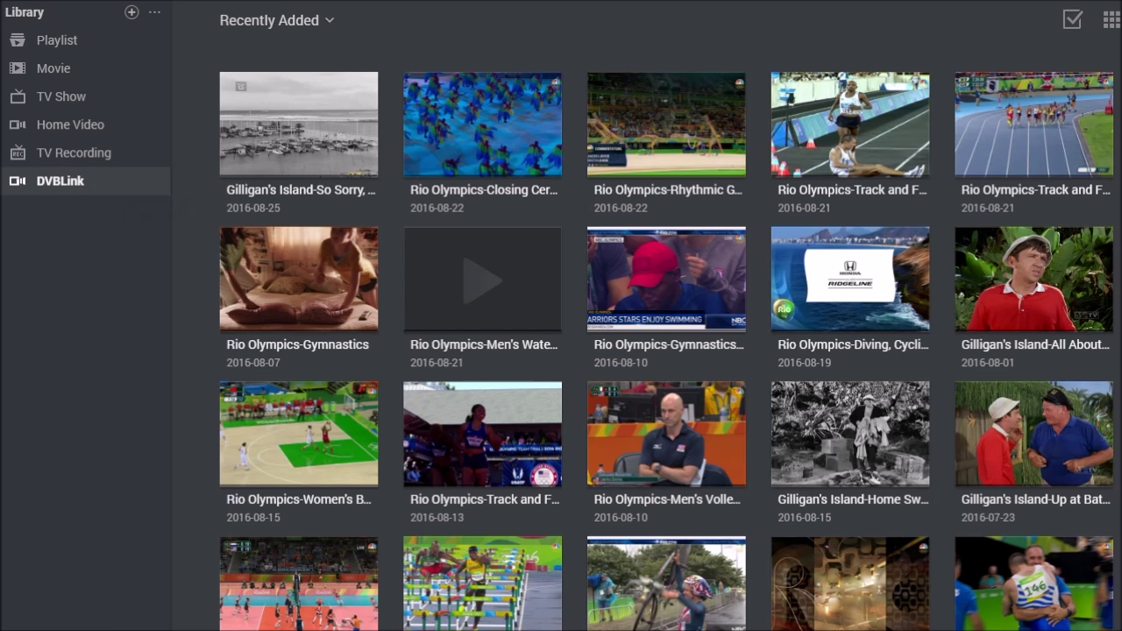
- Inspect the folder settings of /DVBLink/RecordedTV in the DVBLink library, and close the settings without saving
click(394, 448)
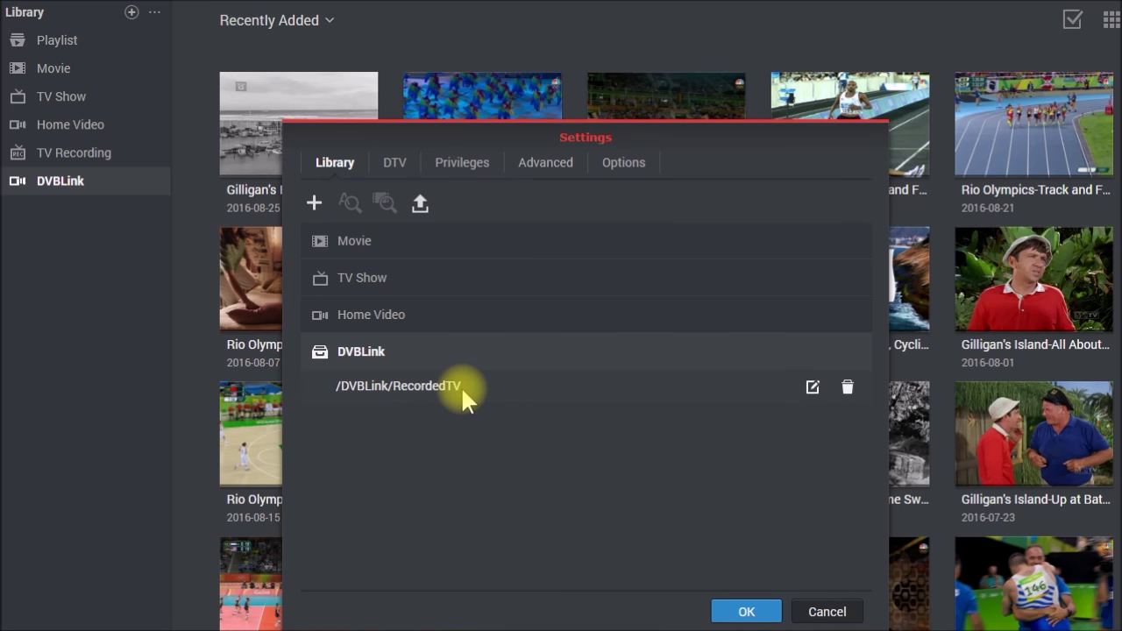
click(811, 389)
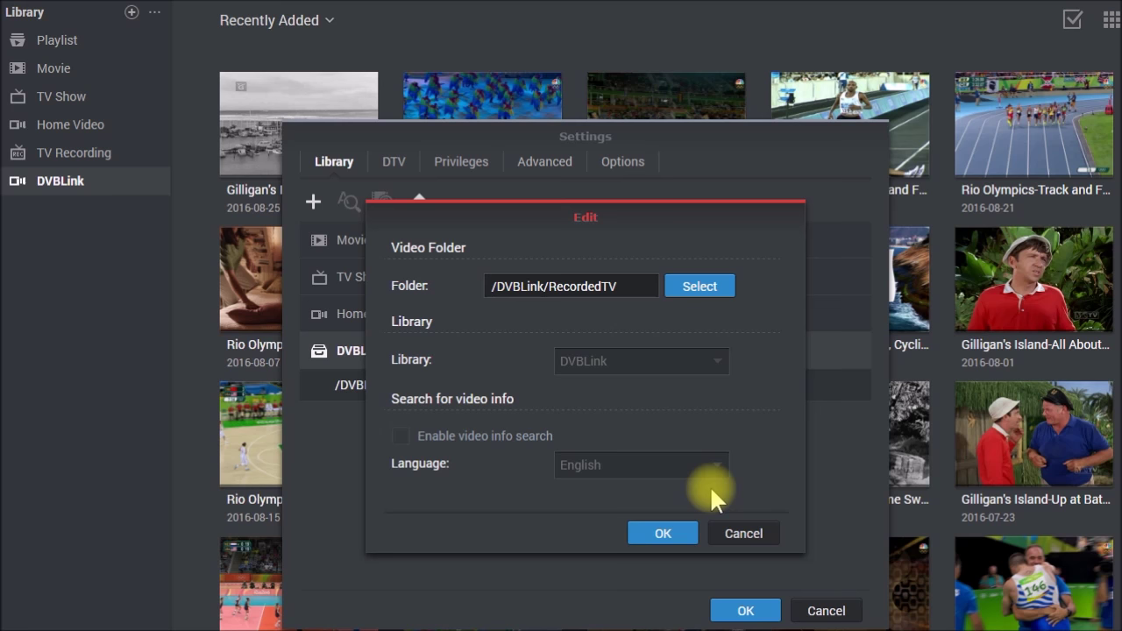
click(755, 533)
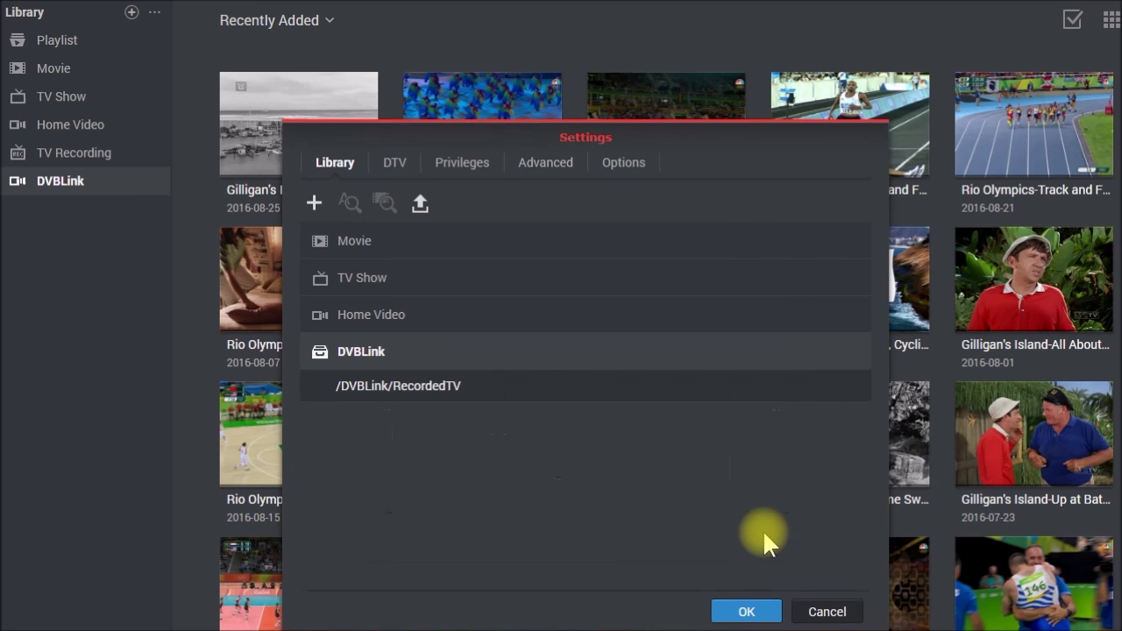
click(827, 612)
- View the details of the recording "Gilligan's Island-So Sorry, My Island Now" and show the DVBLink library by folder
mouse_move(320, 125)
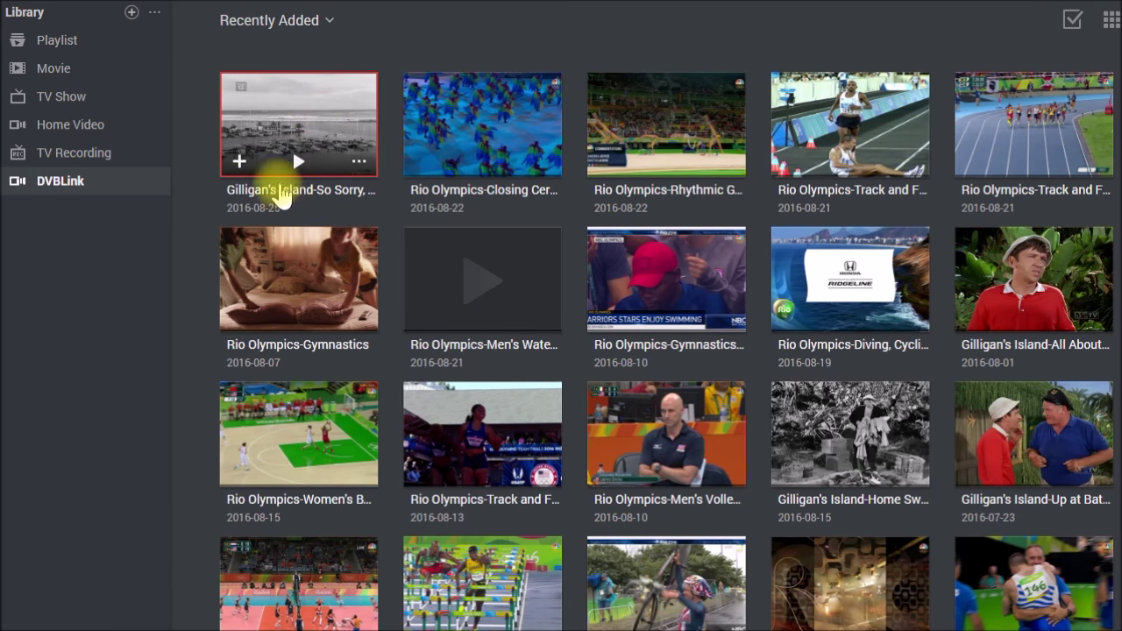
click(313, 108)
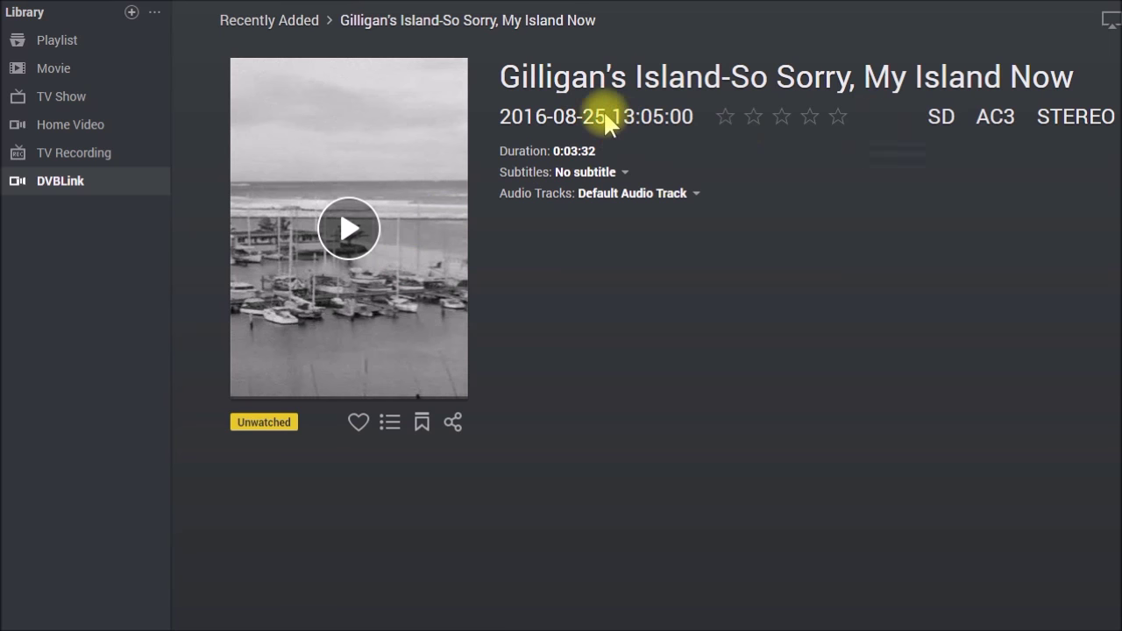
key(Escape)
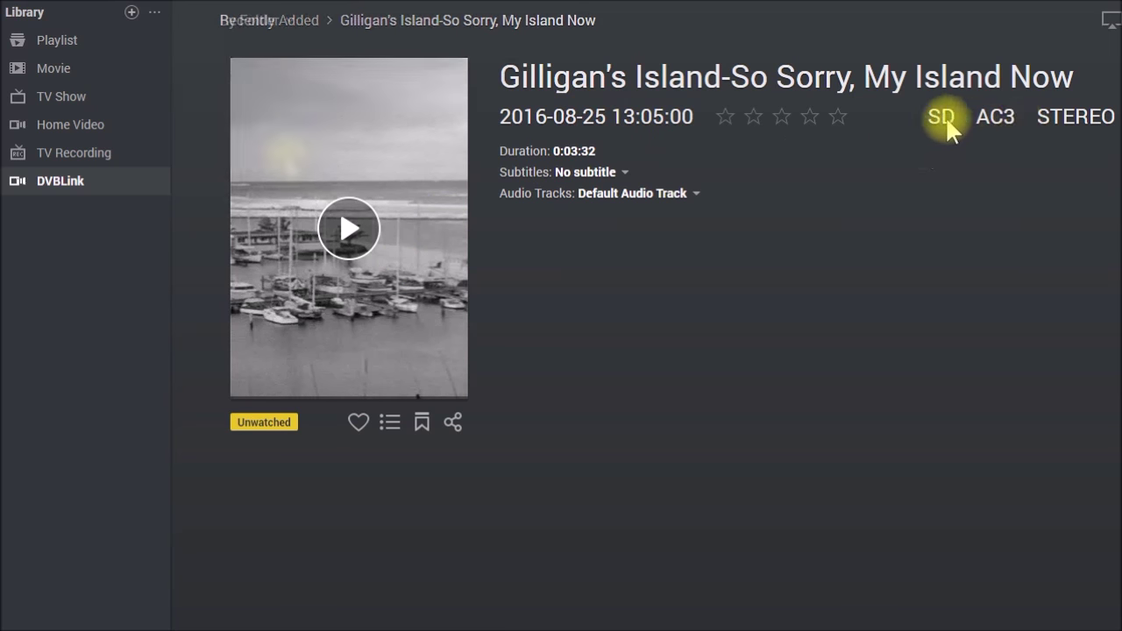
mouse_move(283, 167)
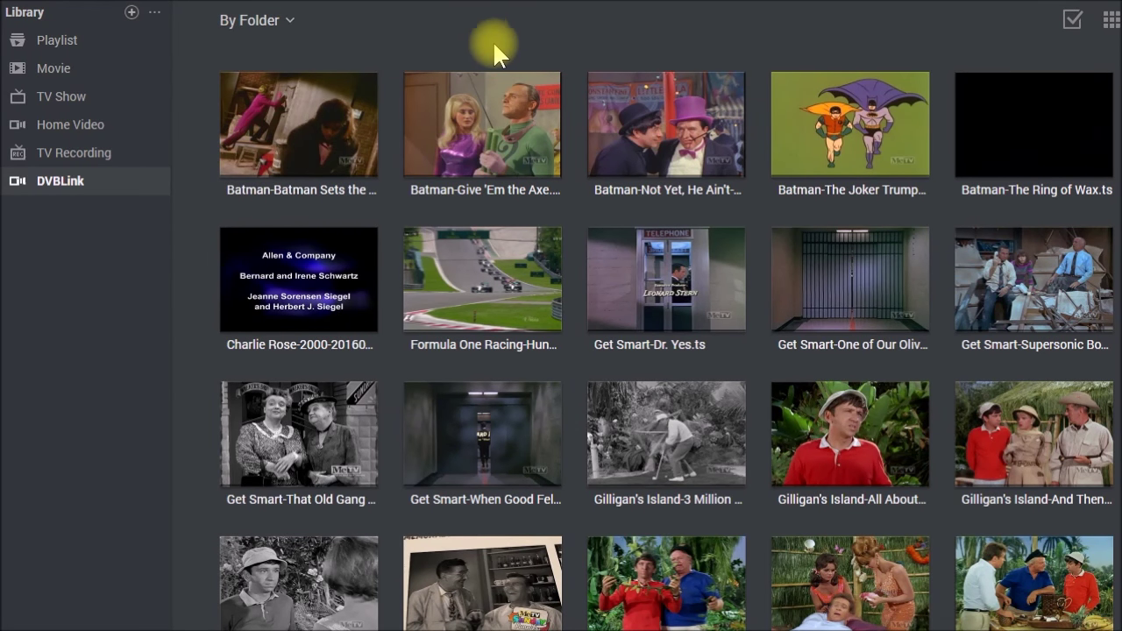
- Switch to the recordings list in the DVBLink web client and filter it by the Get Smart and Batman series
mouse_move(299, 152)
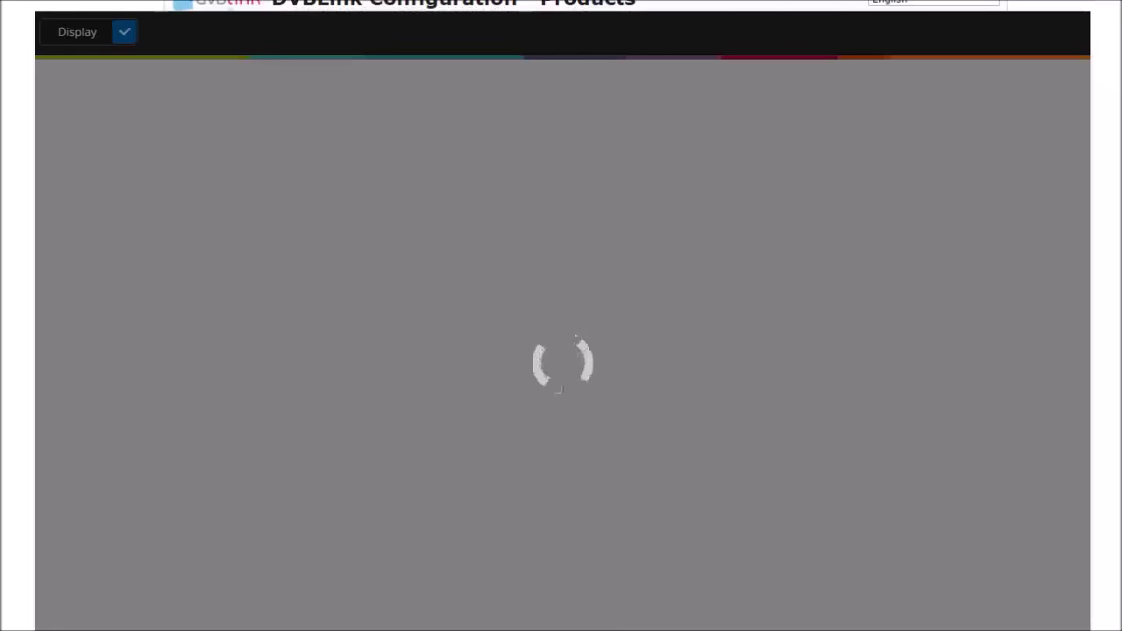
click(112, 33)
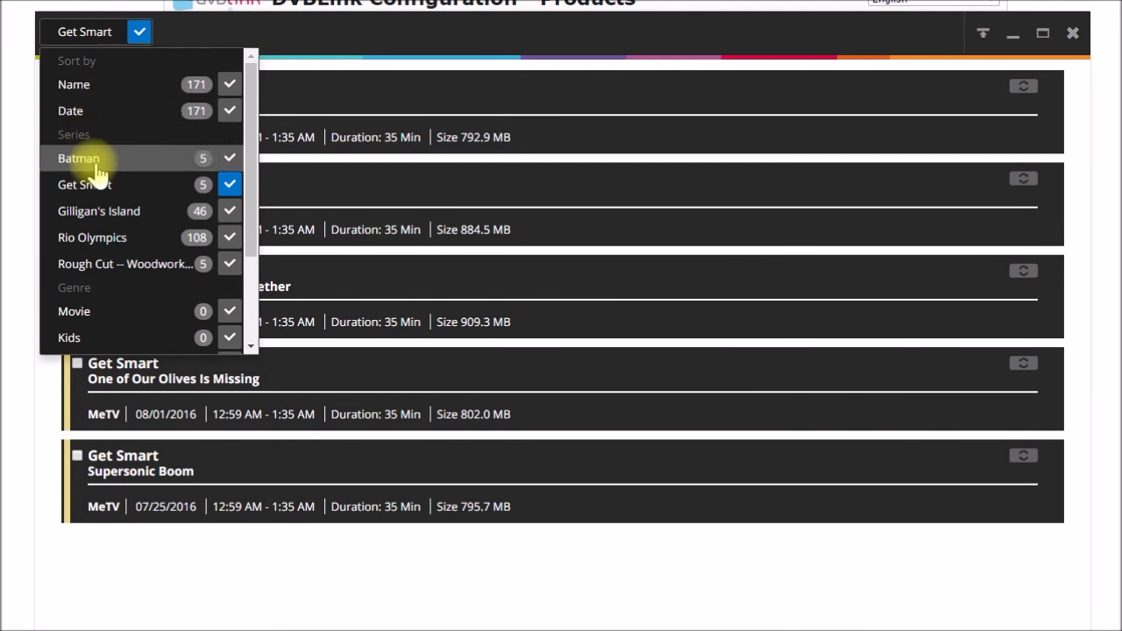
click(123, 158)
- Filter the recordings by the Gilligan's Island series and view the details of the episode "Plant You Now, Dig You Later"
click(132, 35)
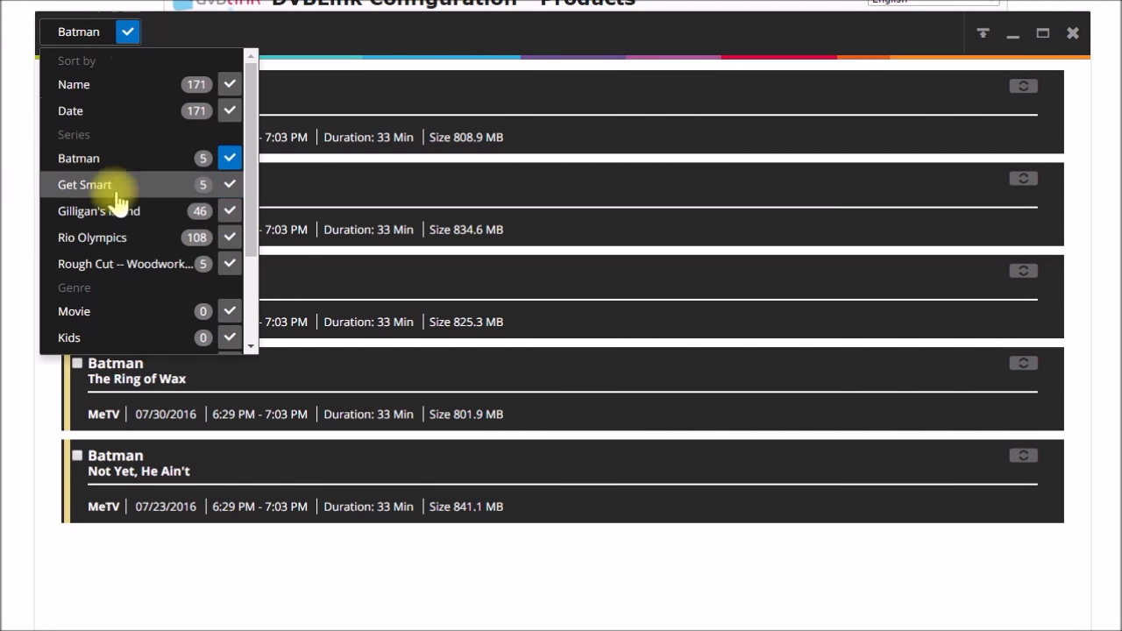
click(88, 210)
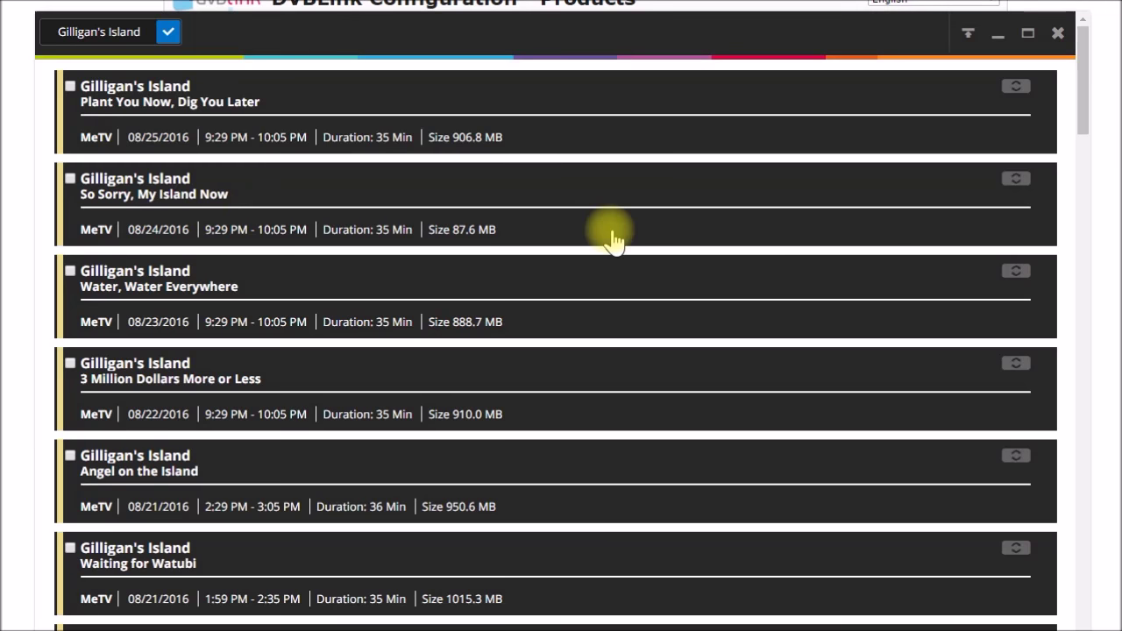
click(168, 87)
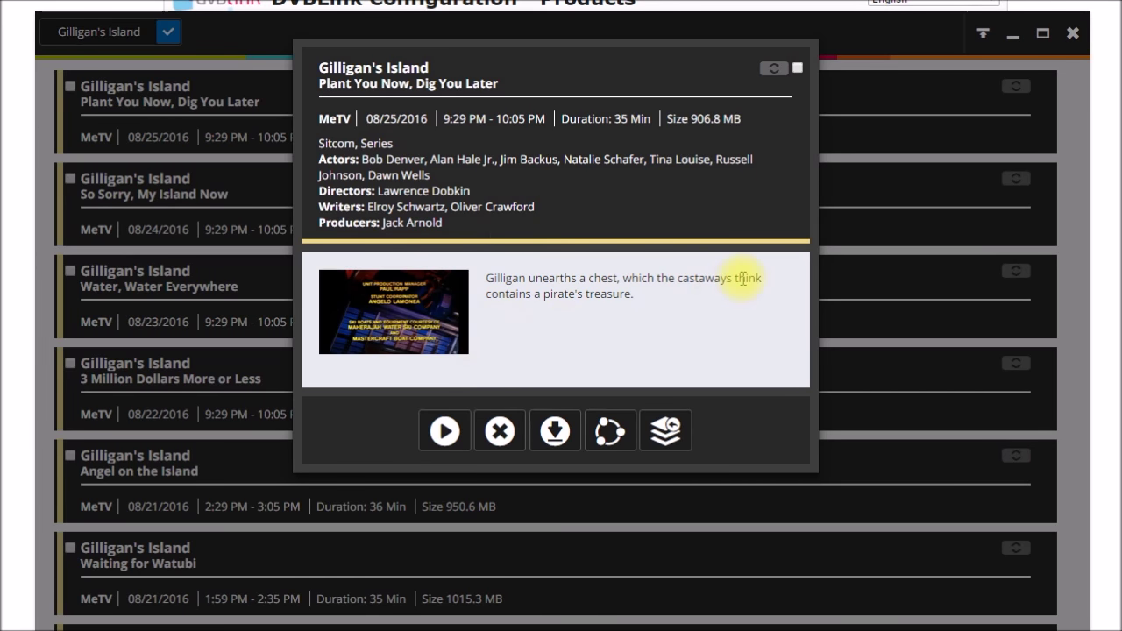
- Filter the recordings by the Rio Olympics series and view the details of "Rio Gold, Closing Ceremony"
click(155, 31)
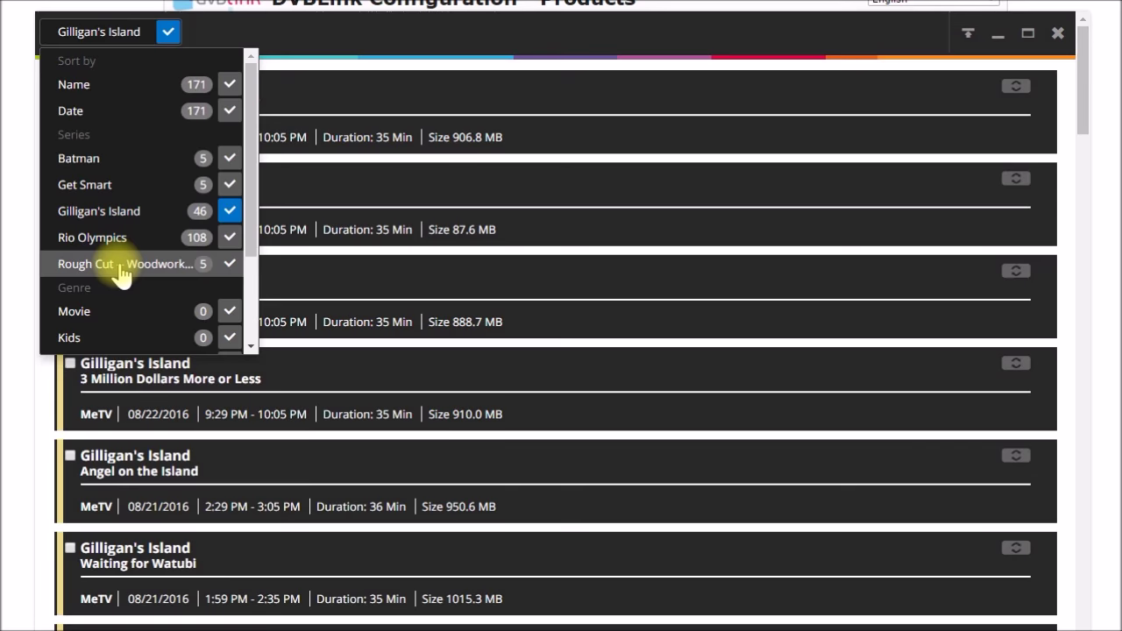
click(115, 239)
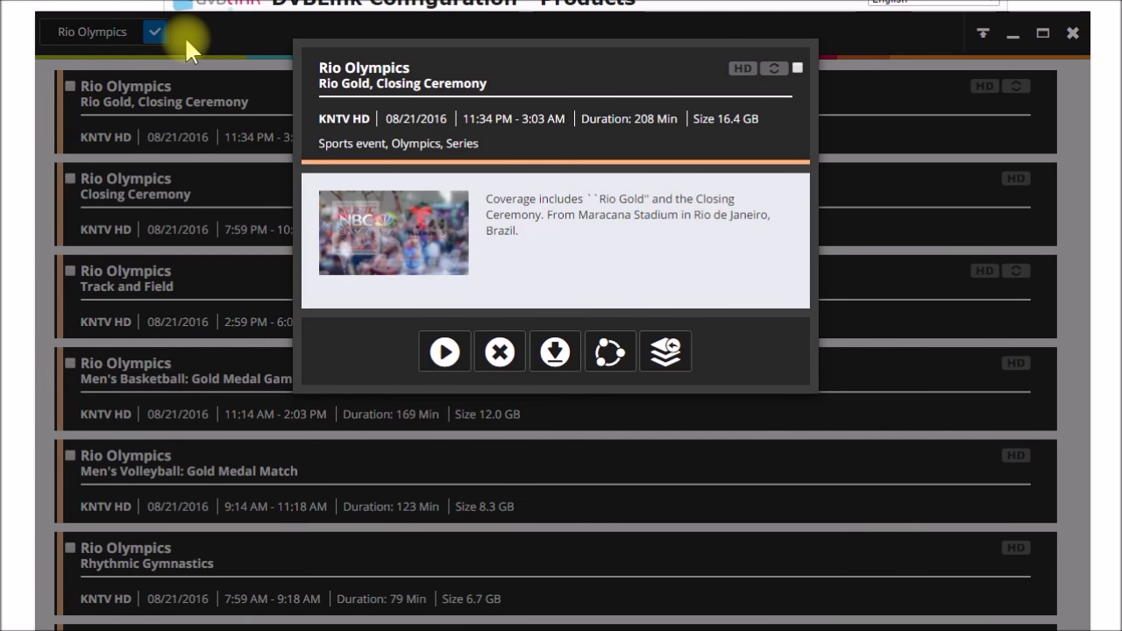
- Browse the DVBLink TV guide down to "Let's Make a Deal" on Buzzr, and leave the guide
click(345, 525)
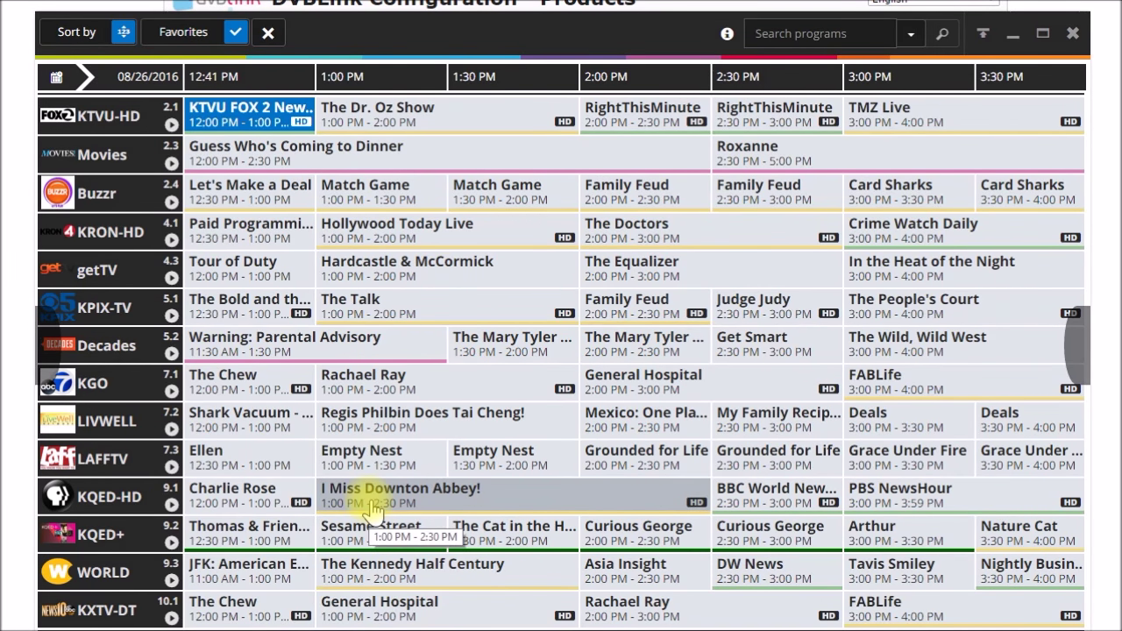
key(Down)
key(Down)
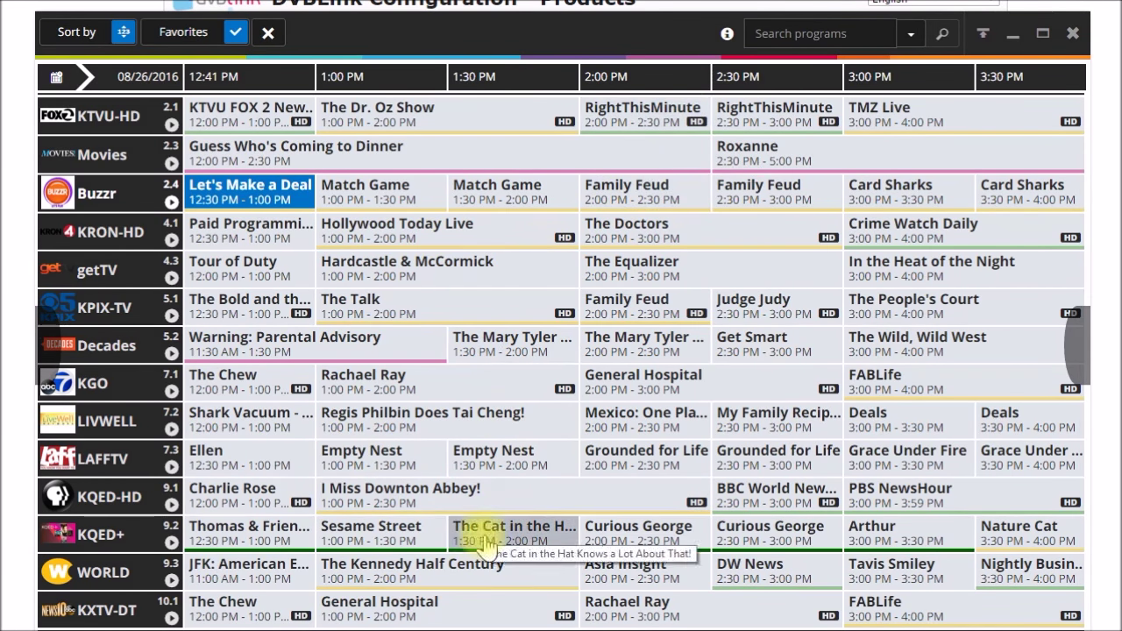
key(Escape)
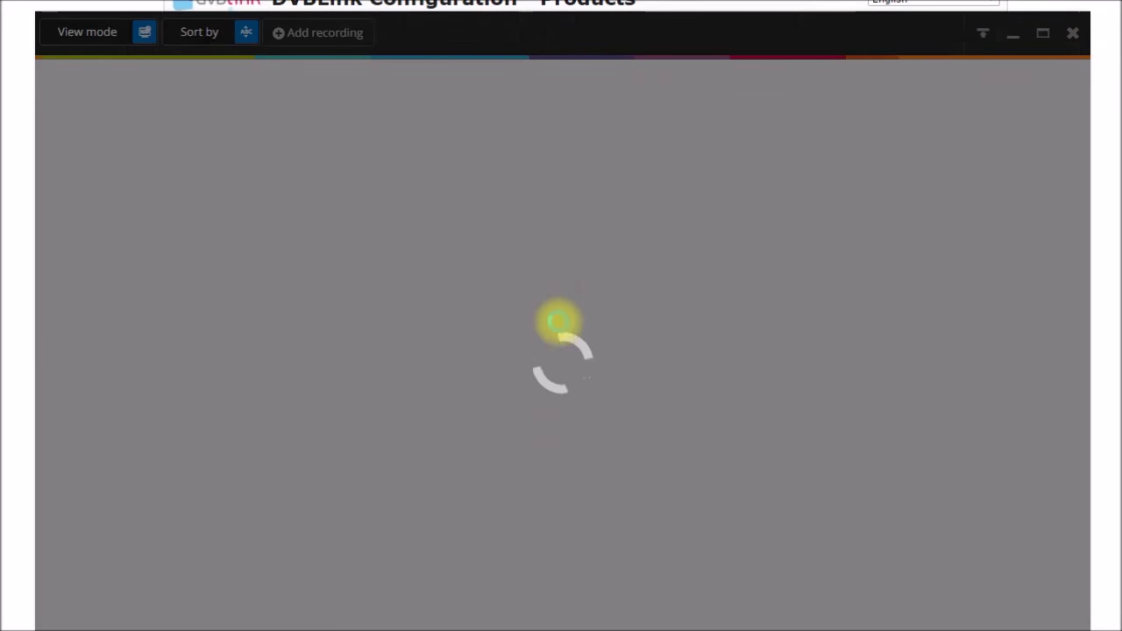